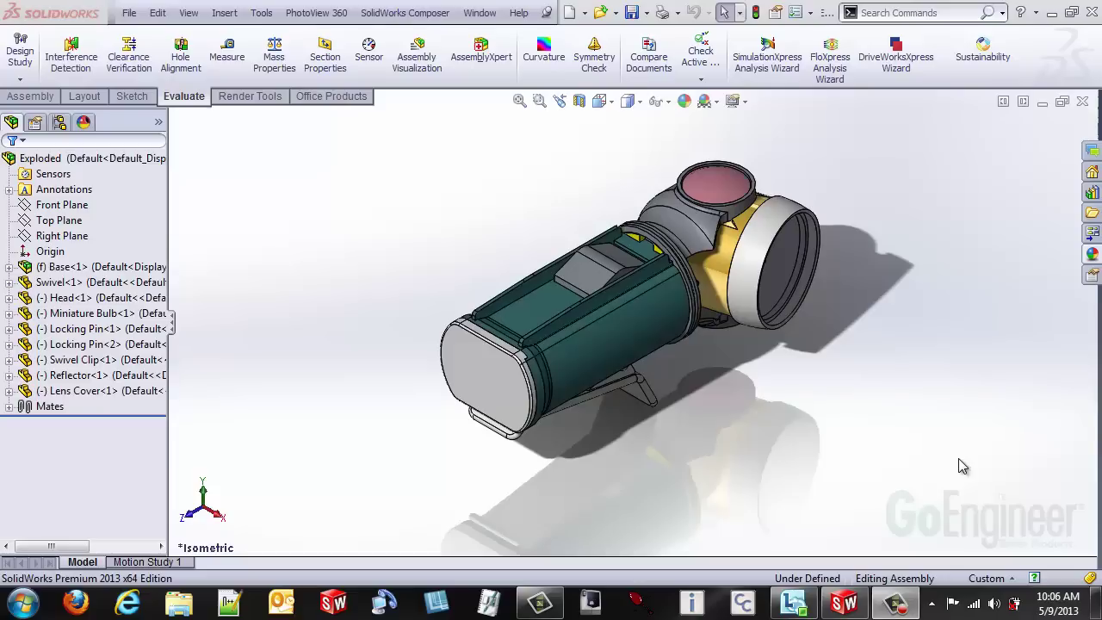
# Open the assembly's 3 Point Faded scene for editing
pyautogui.click(84, 123)
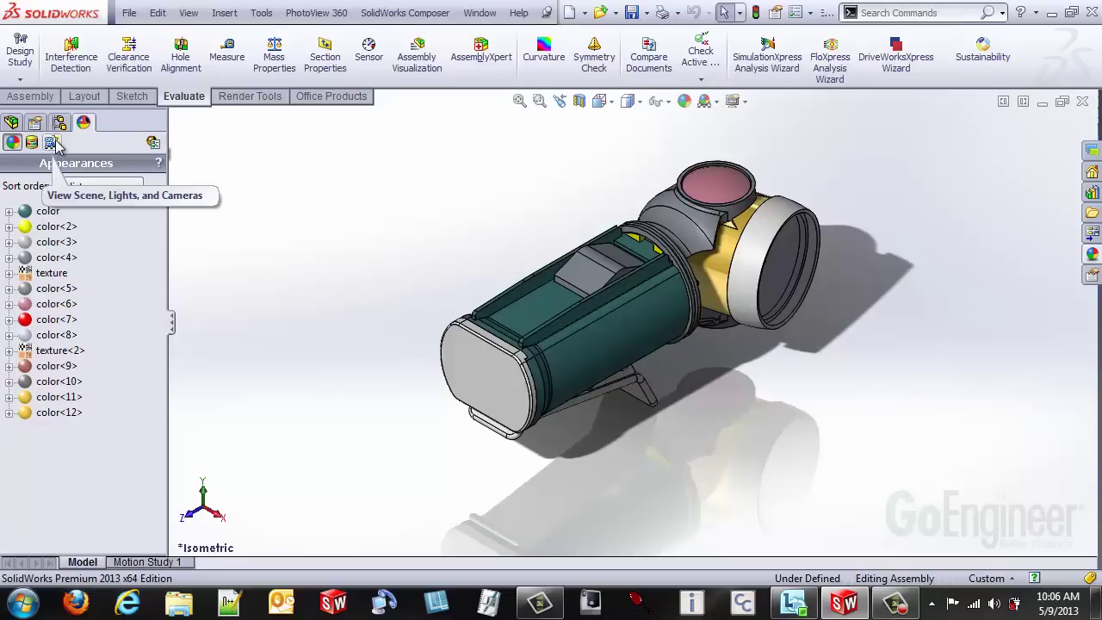
pyautogui.click(52, 143)
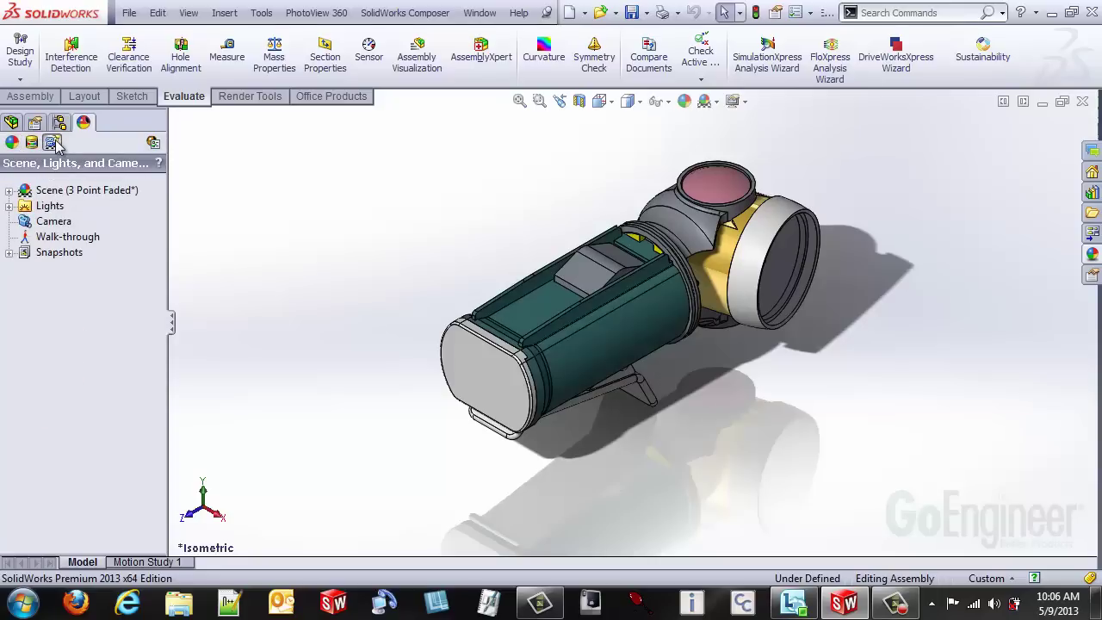
pyautogui.click(48, 193)
pyautogui.rightClick(48, 195)
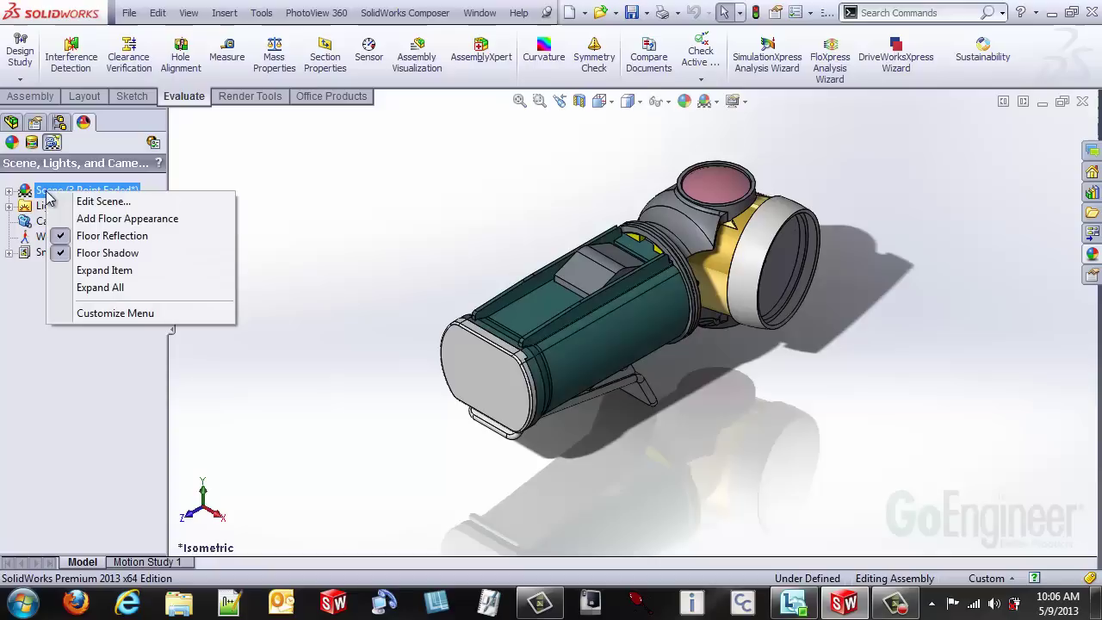
pyautogui.click(109, 202)
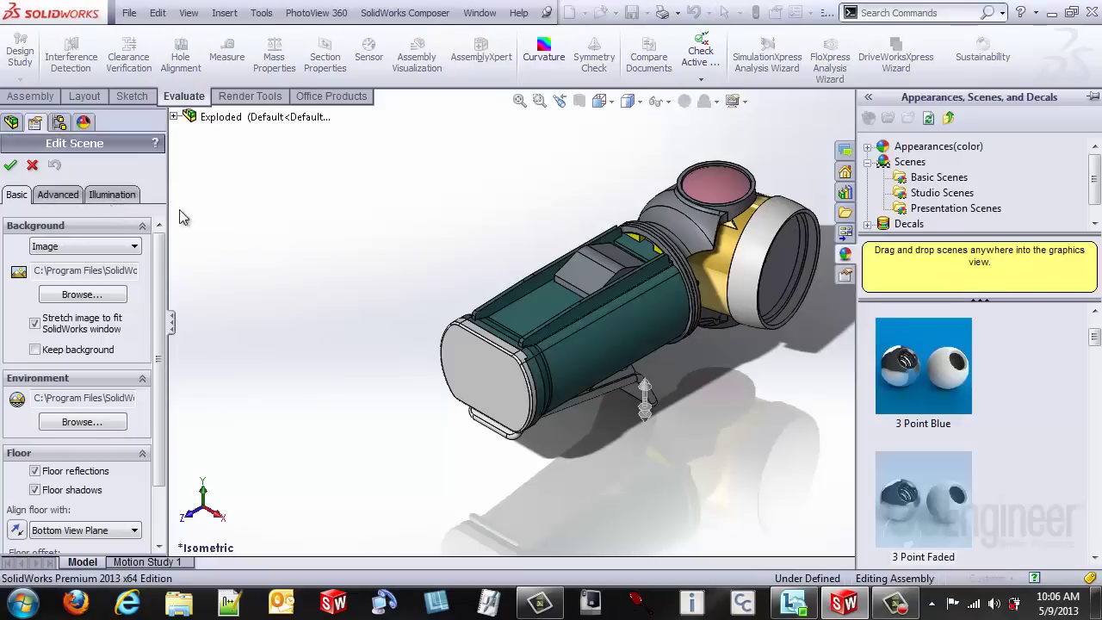
# Try aligning the scene floor with the XY plane and with the XZ plane
pyautogui.scroll(-5, 782, 313)
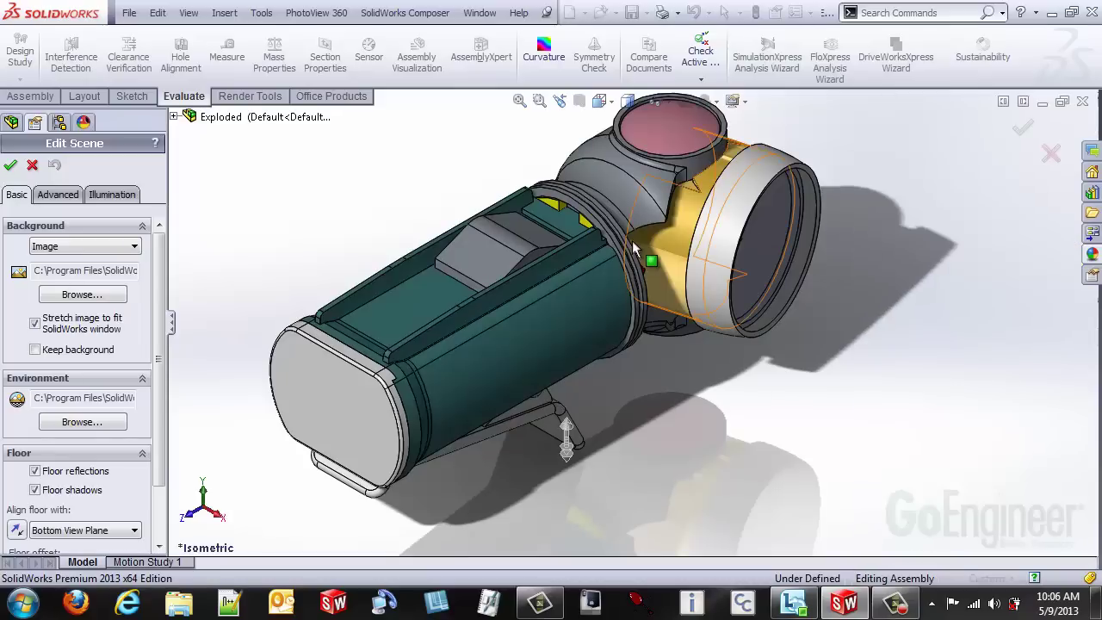
pyautogui.scroll(-1, 157, 319)
pyautogui.scroll(-3, 155, 325)
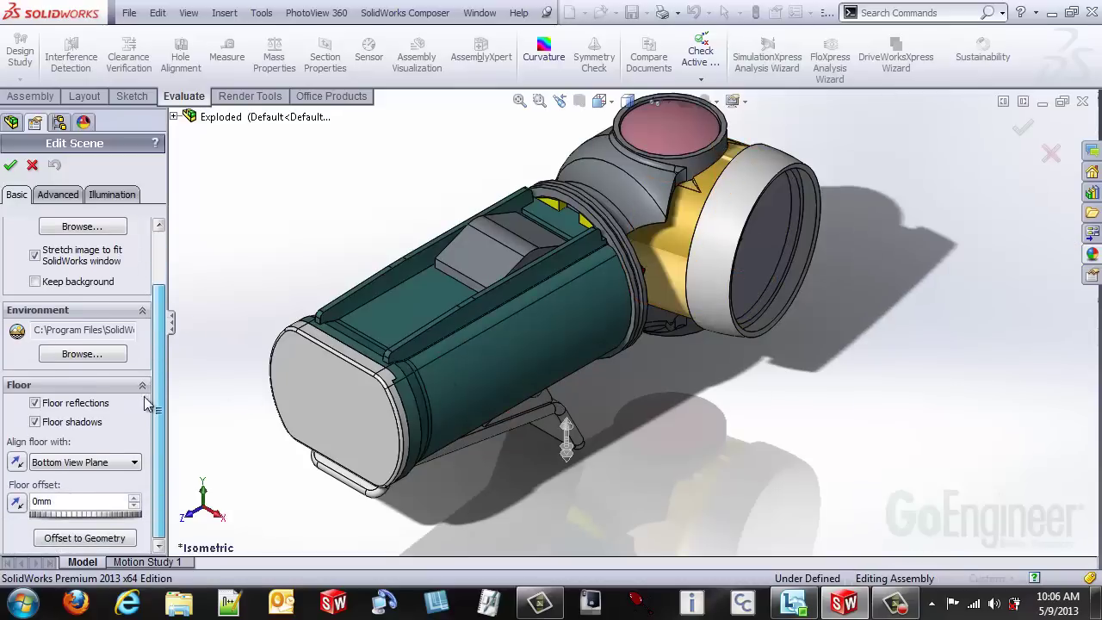
pyautogui.click(135, 463)
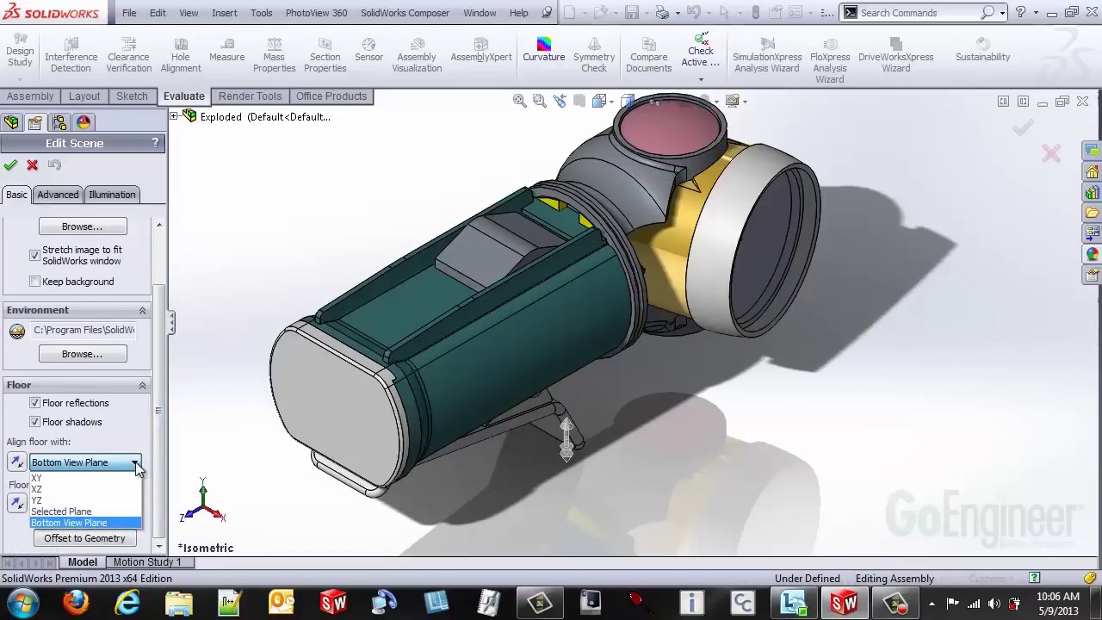
pyautogui.click(97, 479)
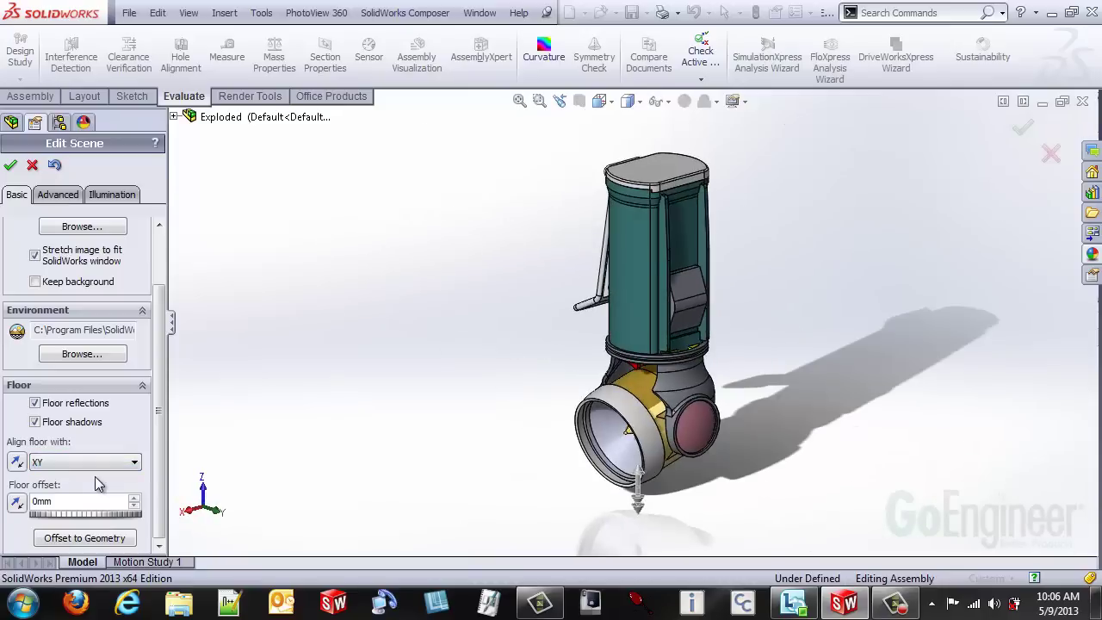
pyautogui.click(134, 464)
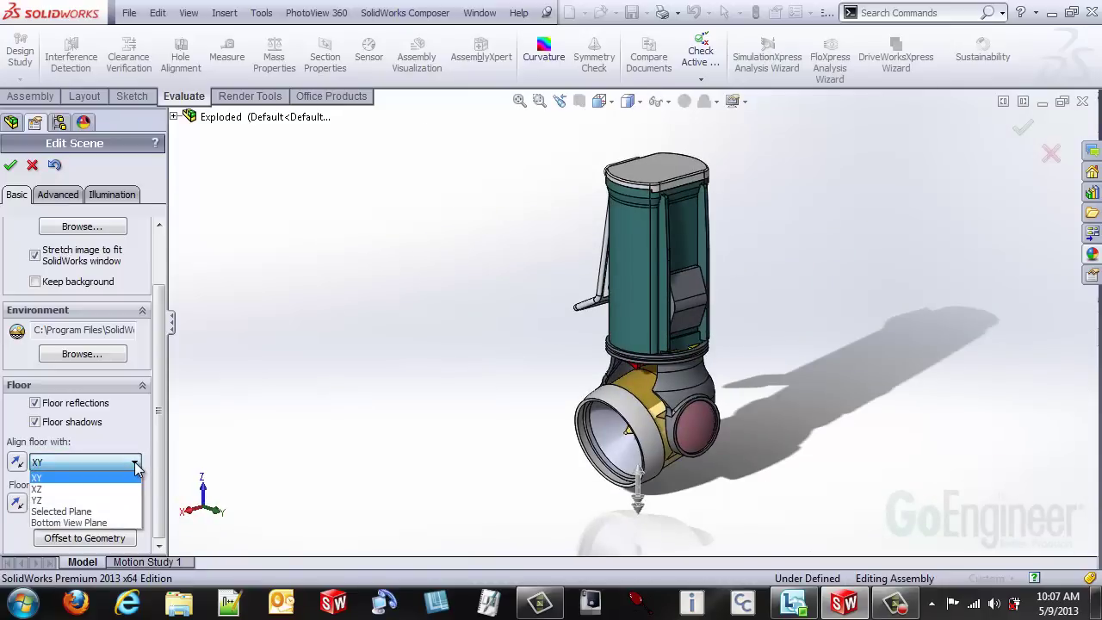
pyautogui.click(87, 488)
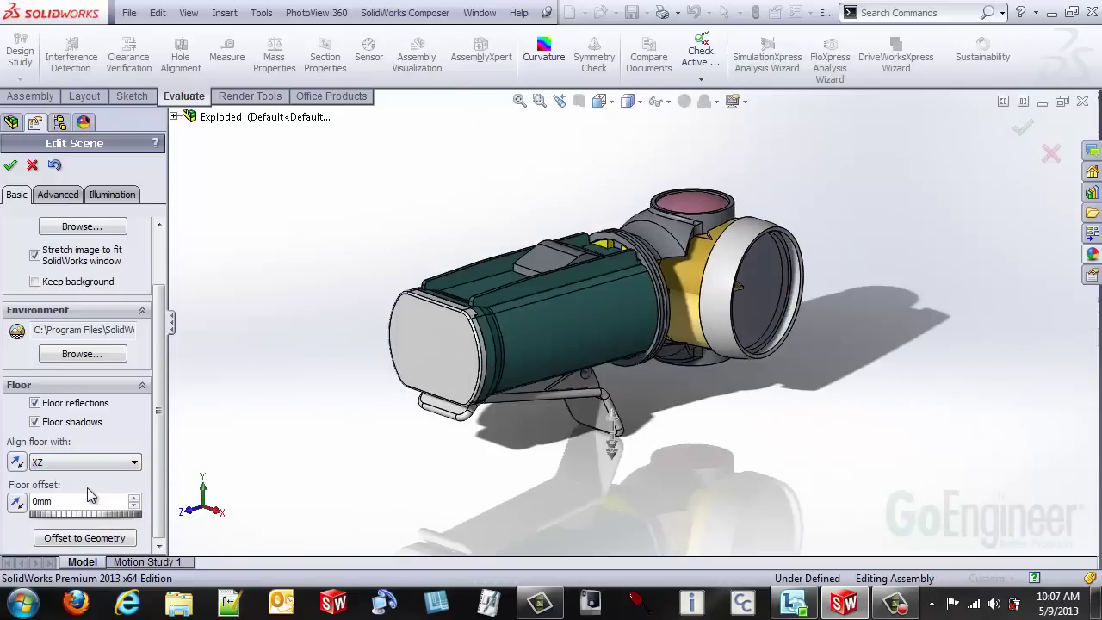
# Try the YZ floor alignment and set the floor back to Bottom View Plane
pyautogui.click(113, 465)
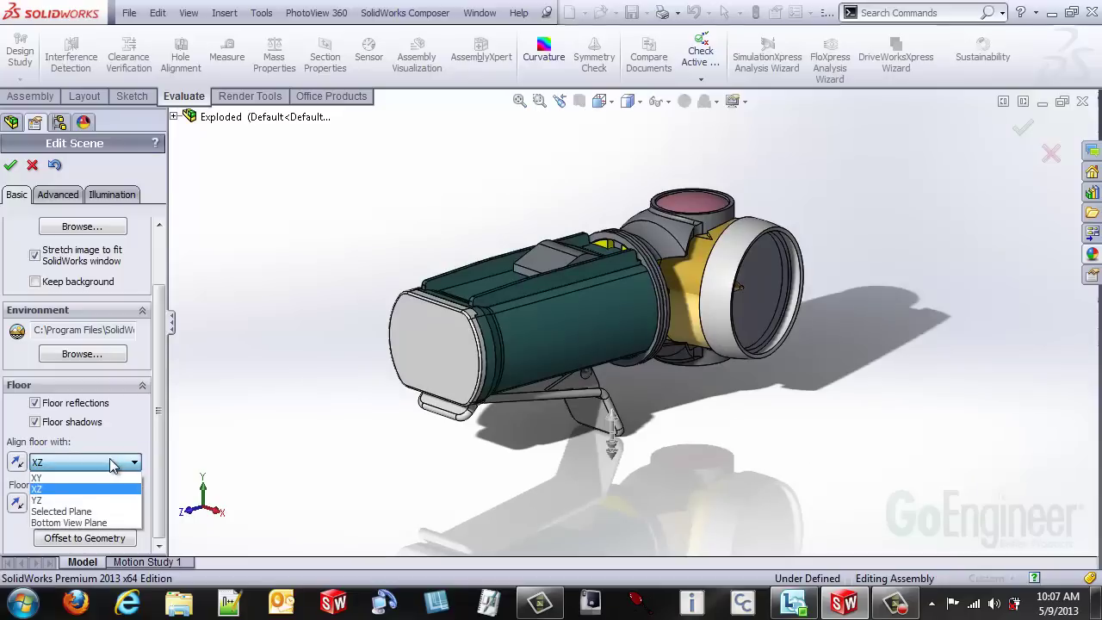
pyautogui.click(105, 500)
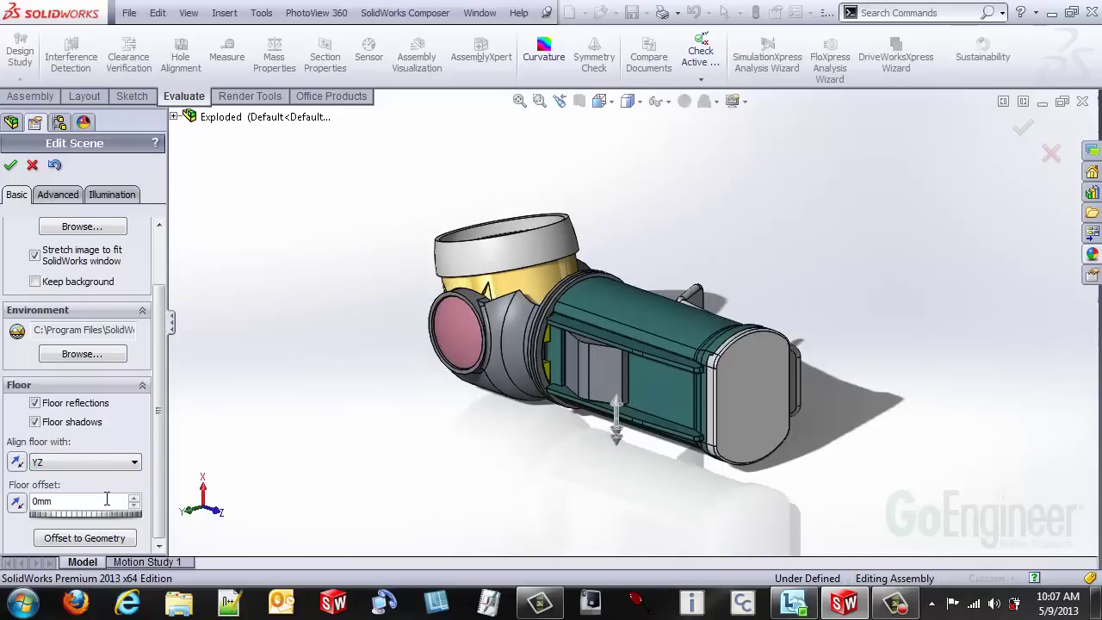
pyautogui.click(119, 464)
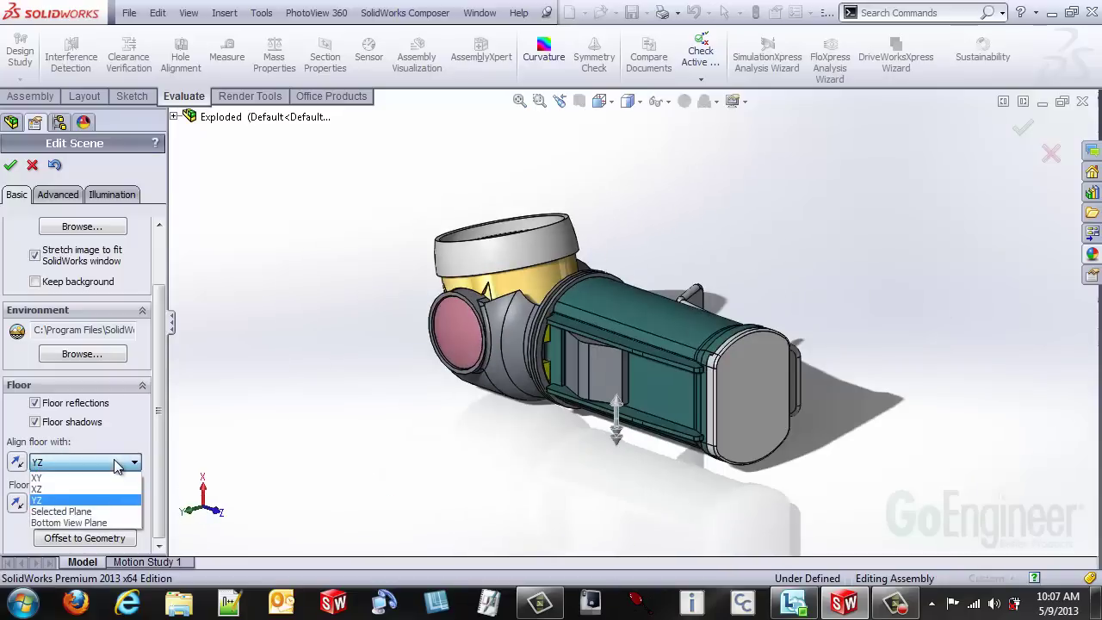
pyautogui.click(93, 522)
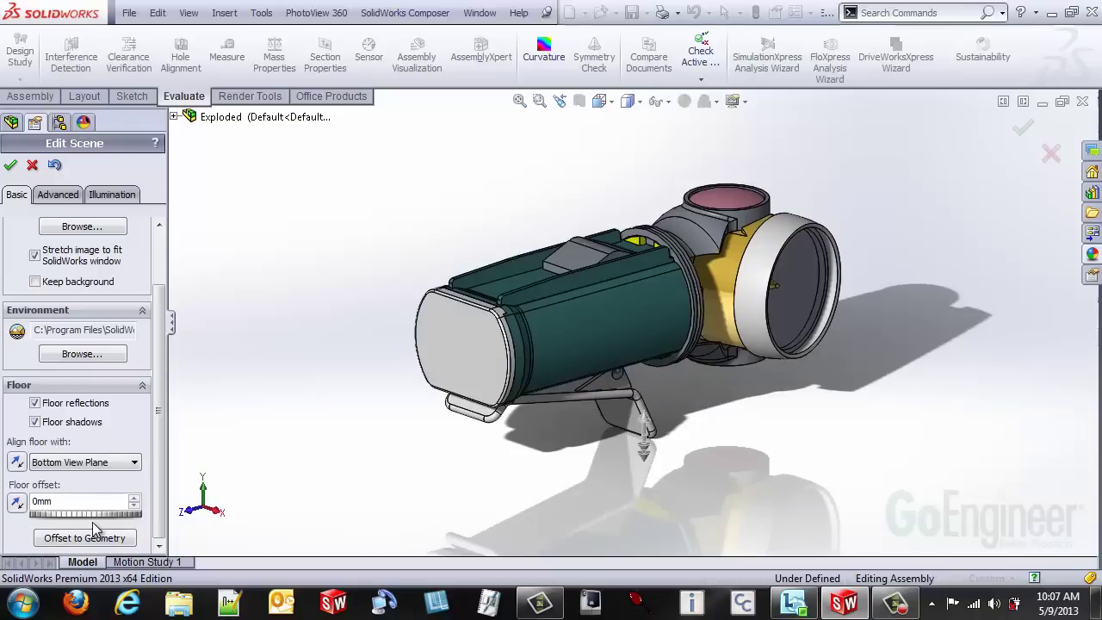
# Align the scene floor with a selected plane, using the flat end face of the battery cover
pyautogui.click(135, 465)
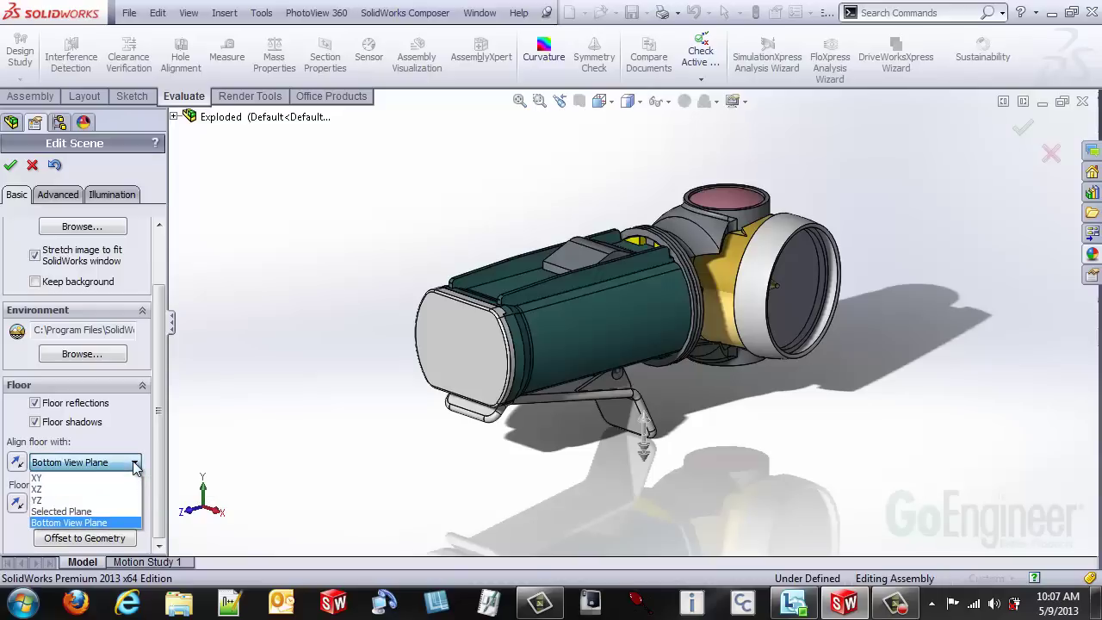
pyautogui.click(82, 514)
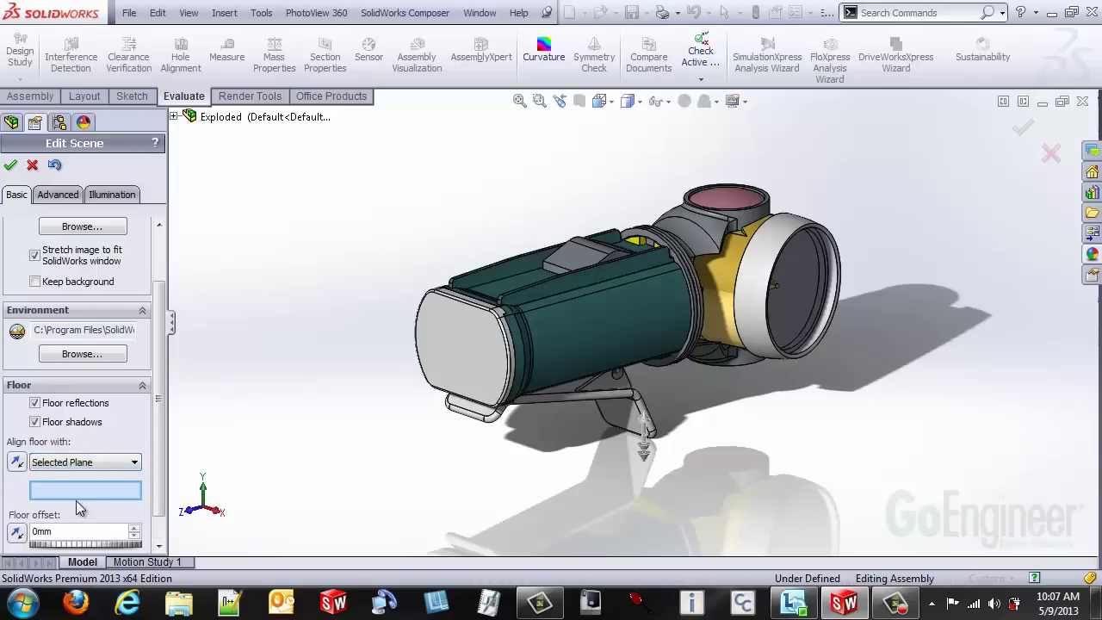
pyautogui.click(461, 353)
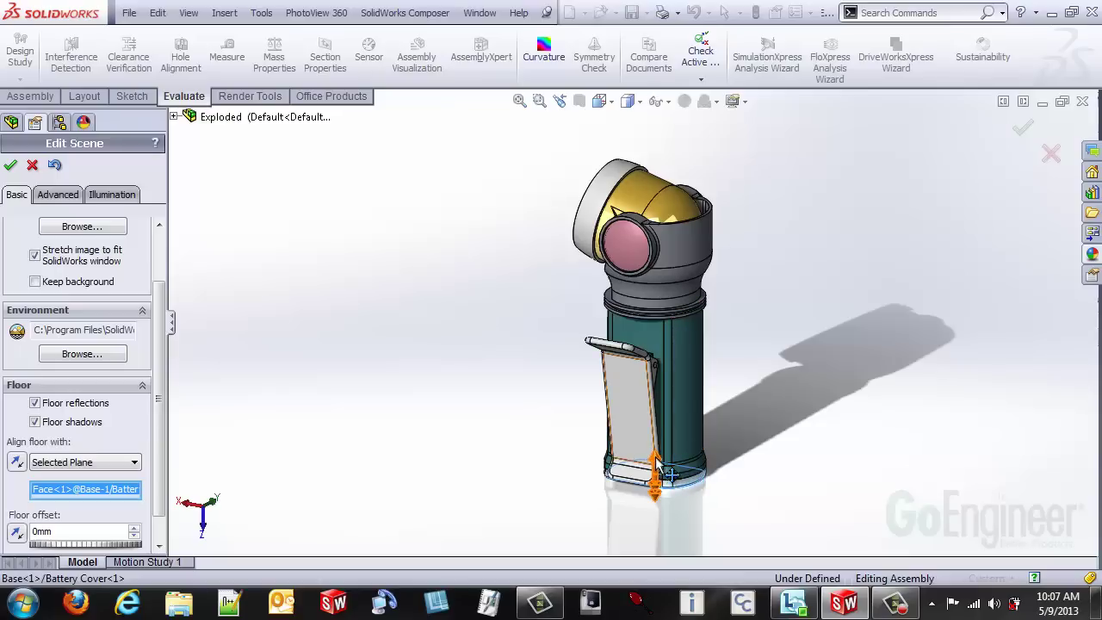
# Try a floor offset of about 4.4 mm from the battery cover face, reset it to 0 mm and accept the scene
pyautogui.moveTo(656, 483); pyautogui.dragTo(696, 493)
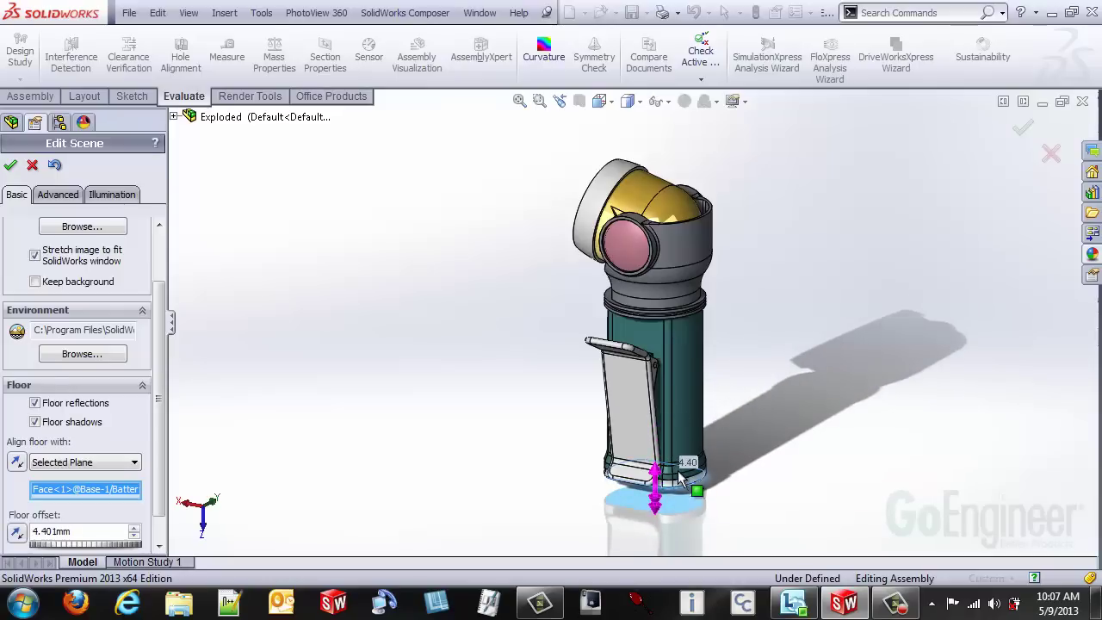
pyautogui.click(85, 530)
pyautogui.doubleClick(86, 529)
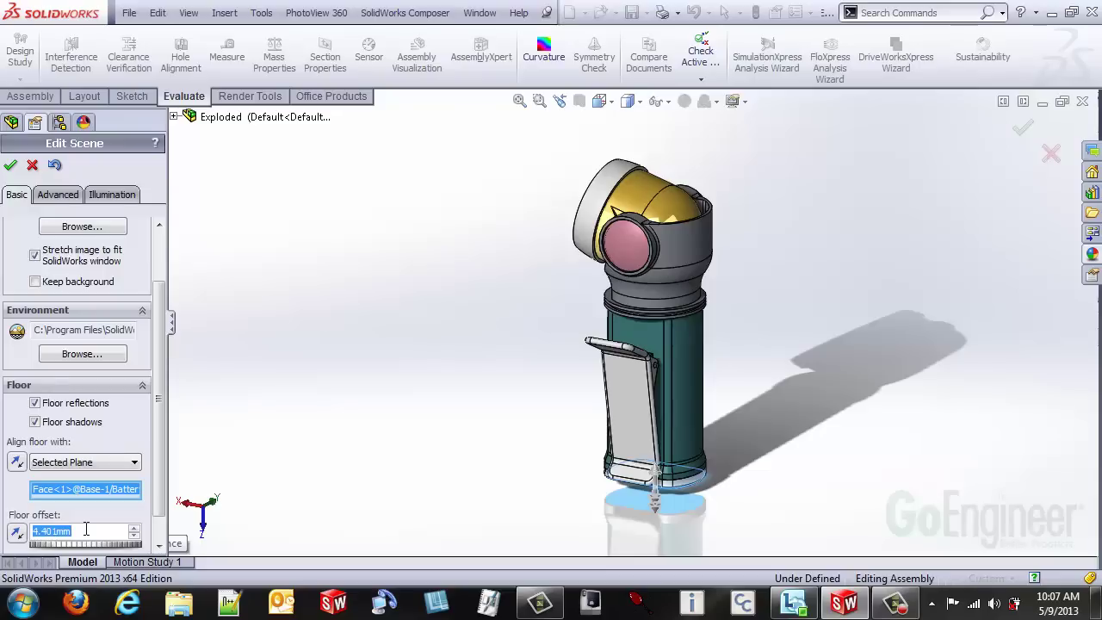
pyautogui.write('0')
pyautogui.press('Return')
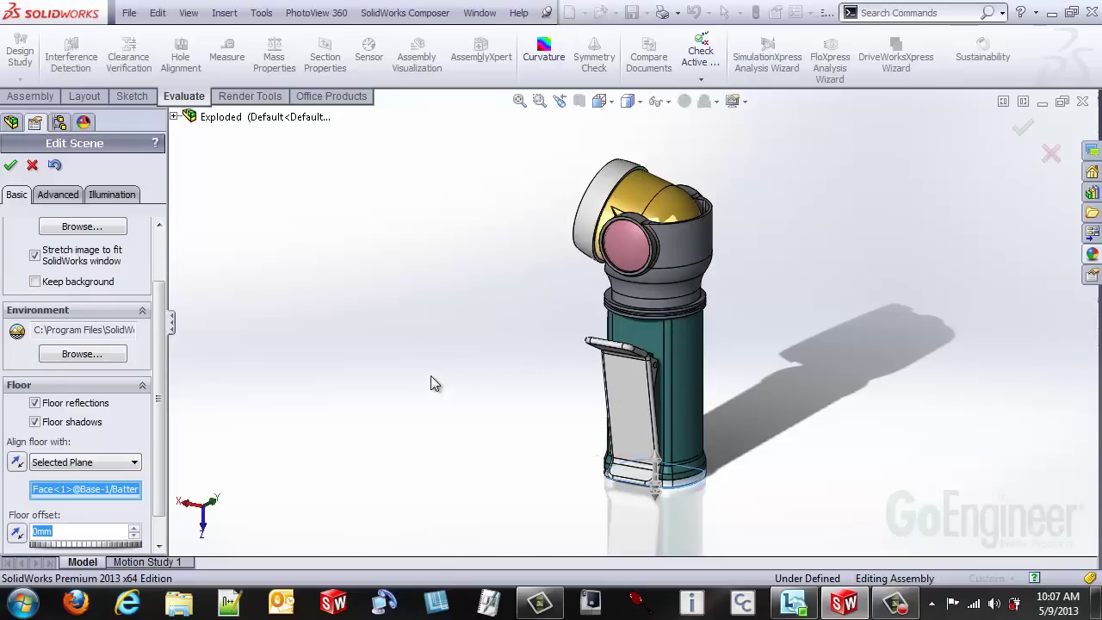
pyautogui.click(10, 166)
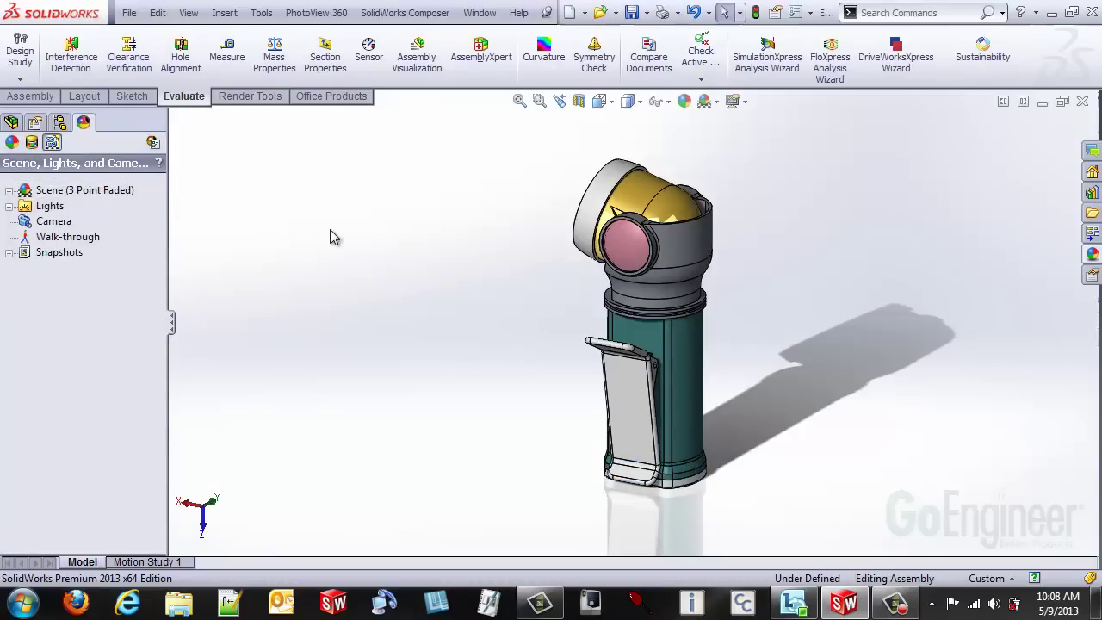
# Check the Rotate About Scene Floor view setting and rotate the flashlight about the floor's vertical axis
pyautogui.click(188, 13)
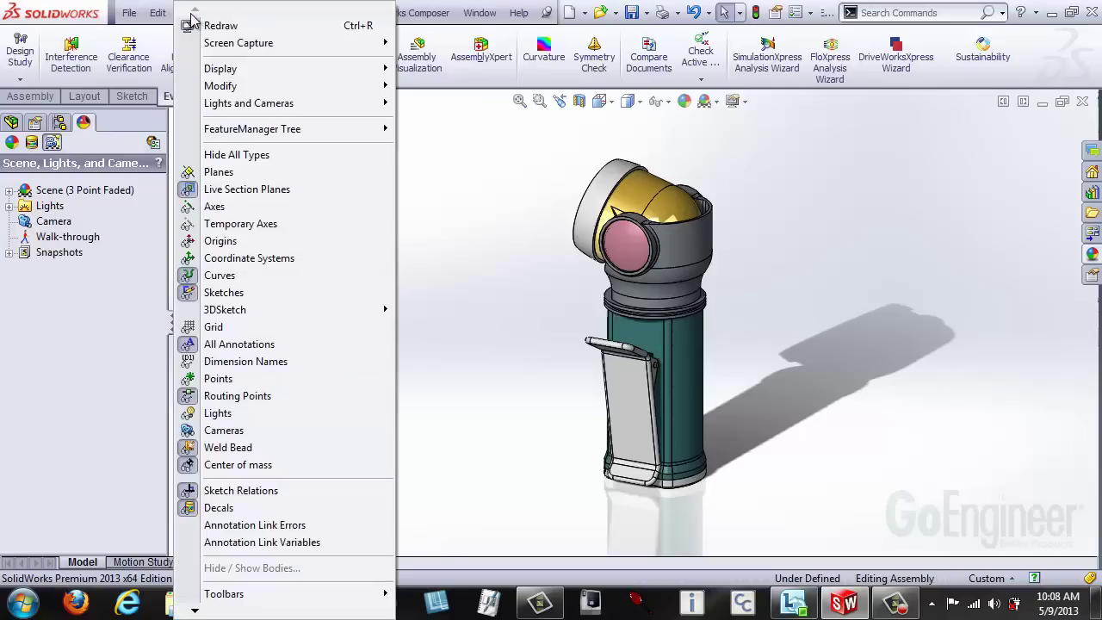
pyautogui.moveTo(222, 90)
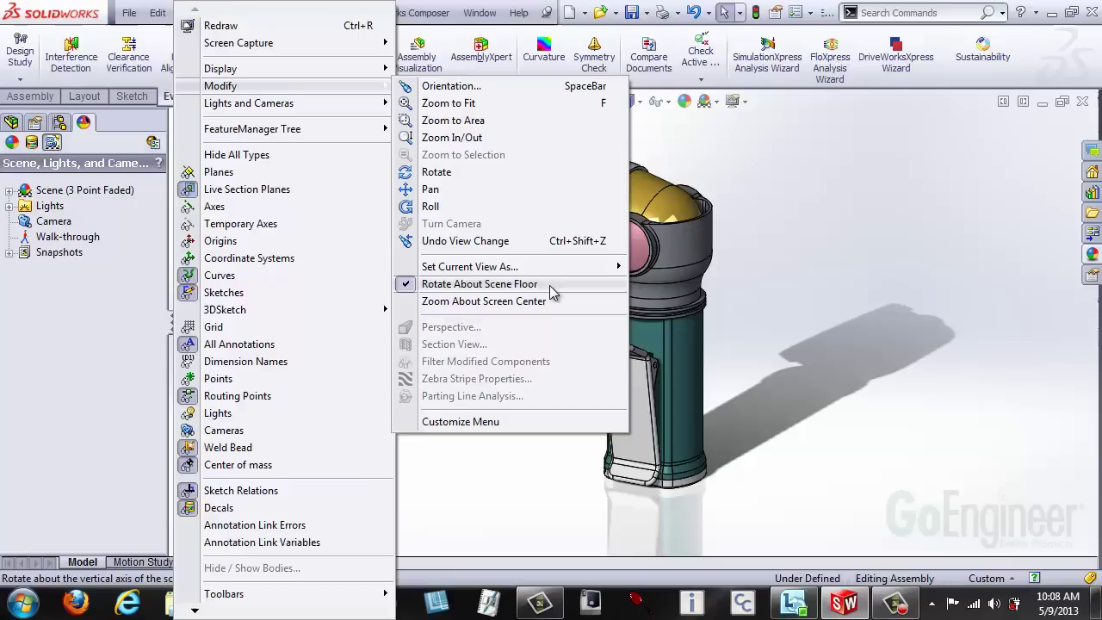
pyautogui.click(763, 290)
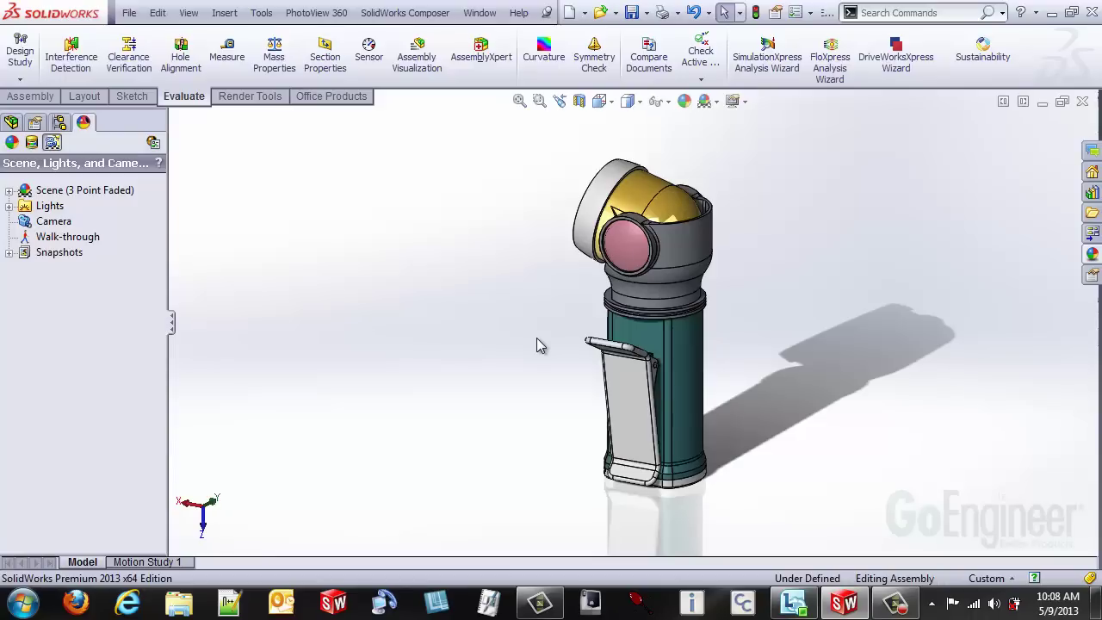
pyautogui.moveTo(536, 338); pyautogui.dragTo(618, 373, button='middle')
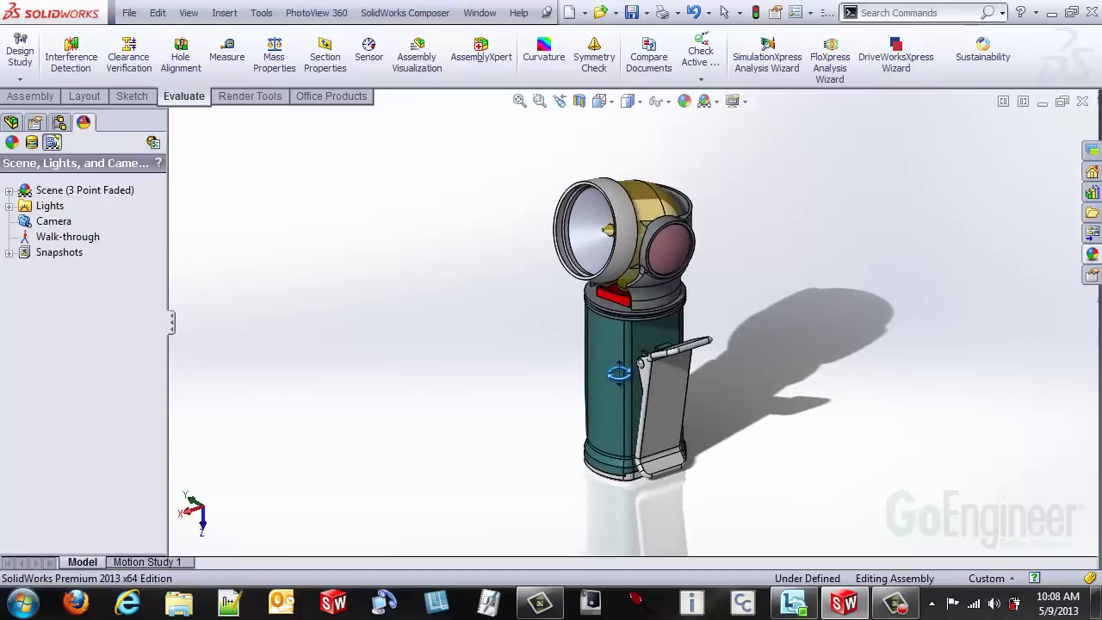
pyautogui.moveTo(619, 372); pyautogui.dragTo(713, 369, button='middle')
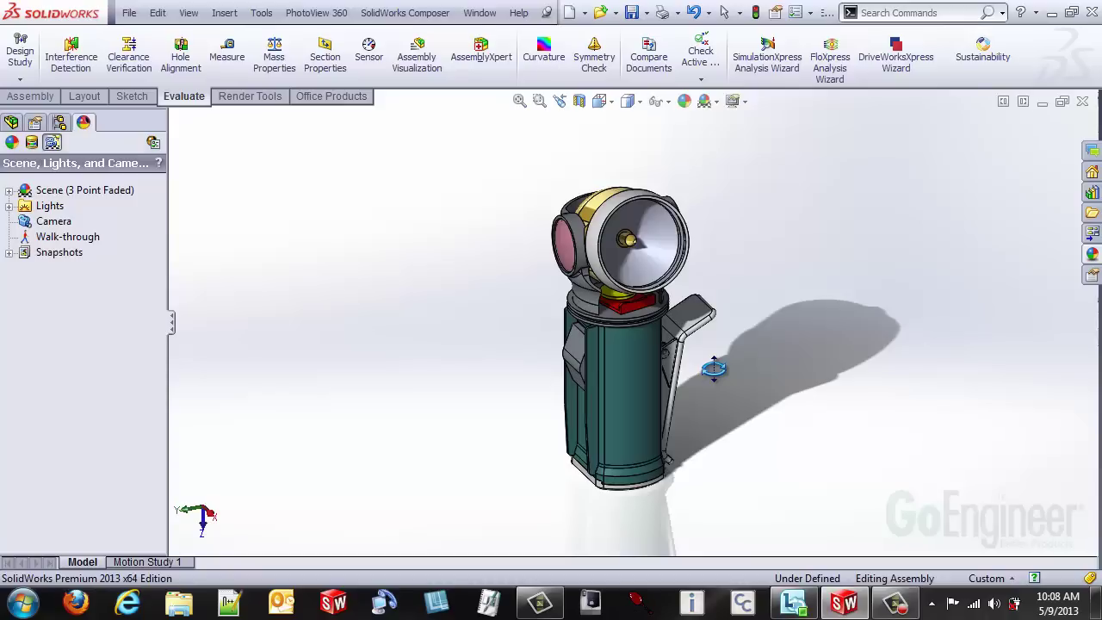
pyautogui.press('Escape')
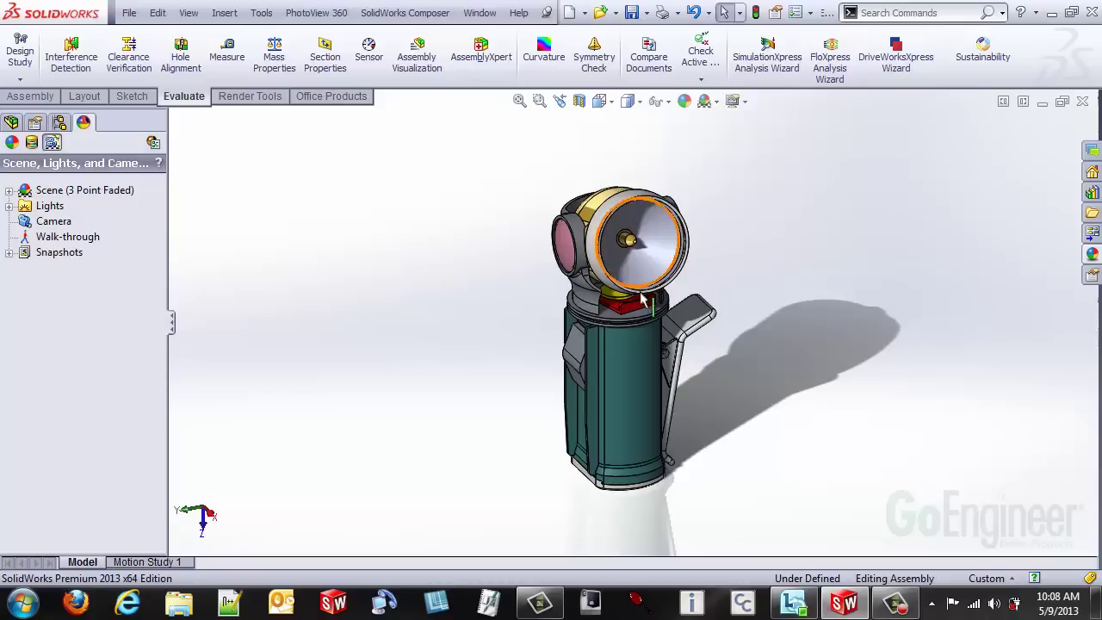